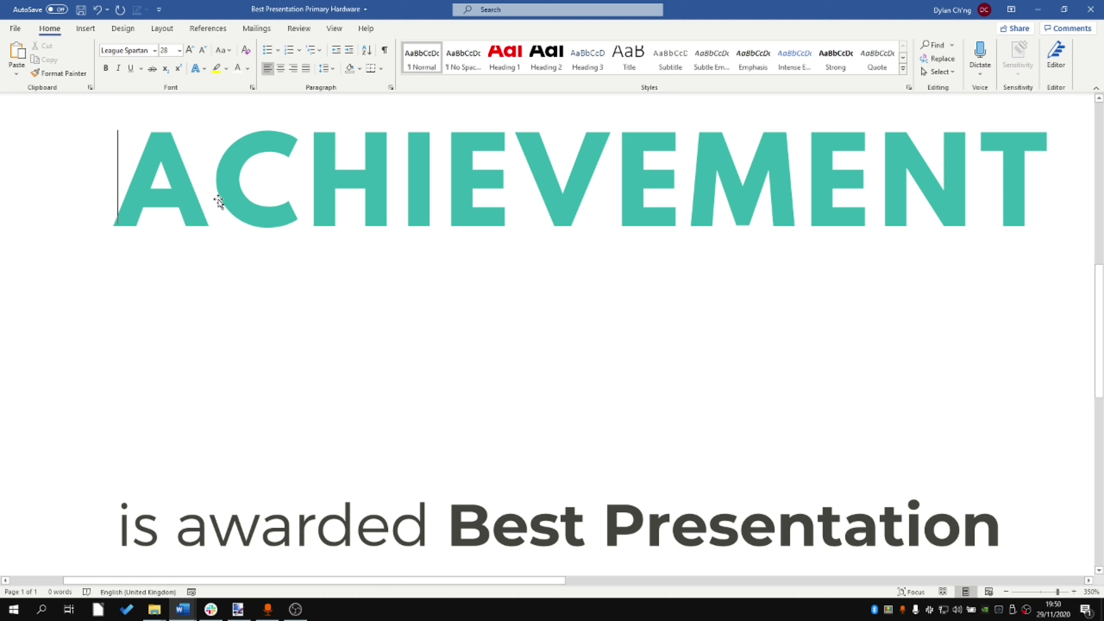
Step: Move to the empty line directly below the teal ACHIEVEMENT heading
key("Down")
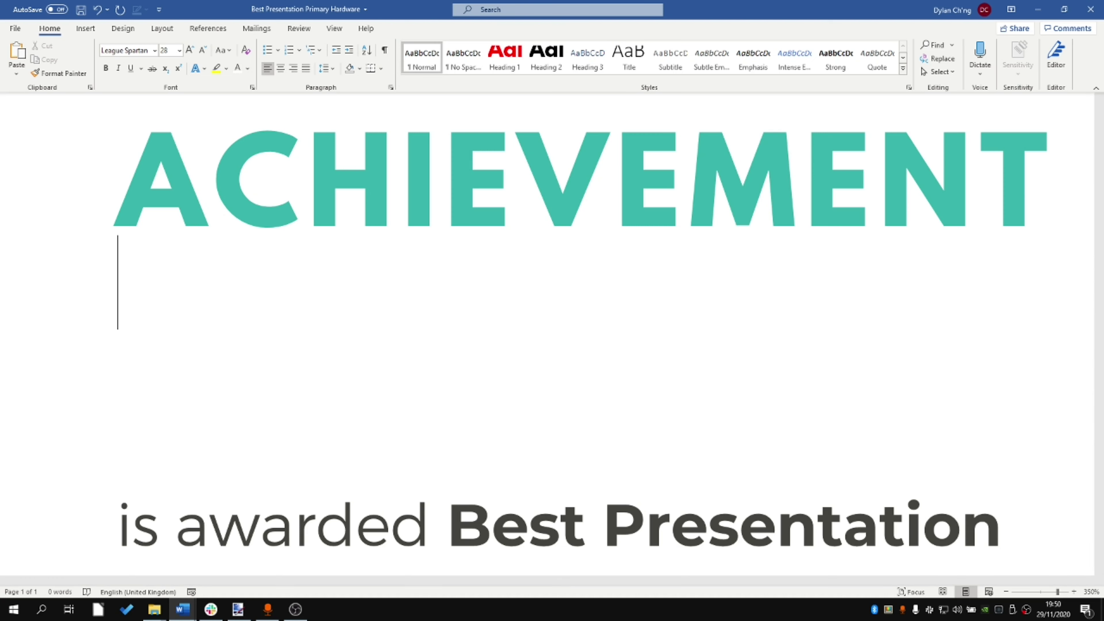
Step: Type the placeholder lines Line1, Line2 and Line3 on separate lines, then select Line2
type("Line3")
key("BackSpace")
type("1")
key("Return")
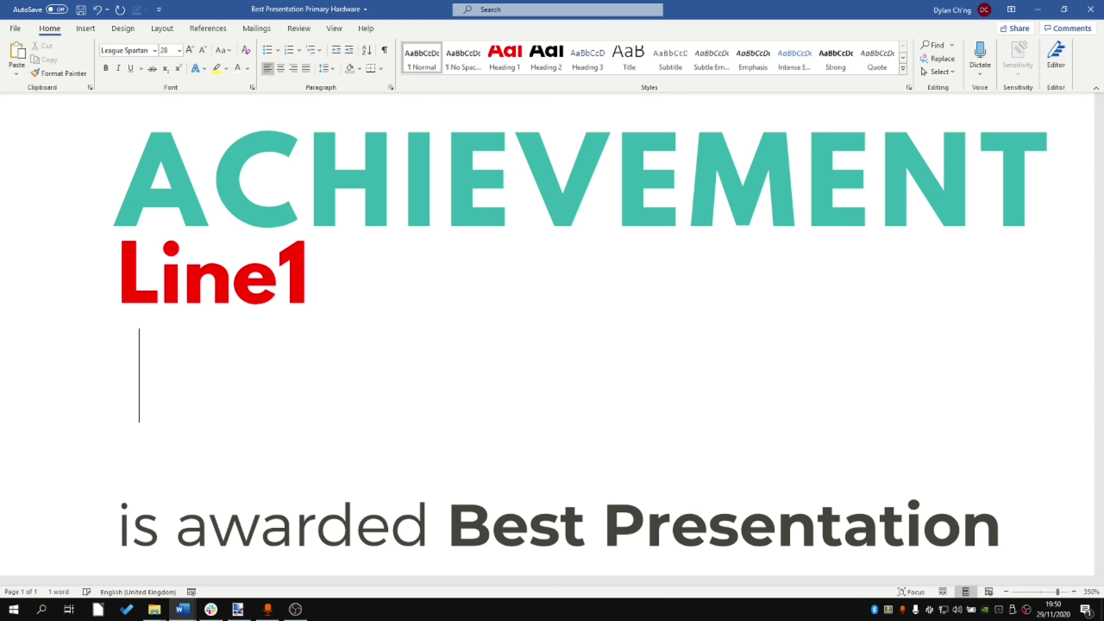
type("Line")
key("BackSpace")
type("2")
key("Return")
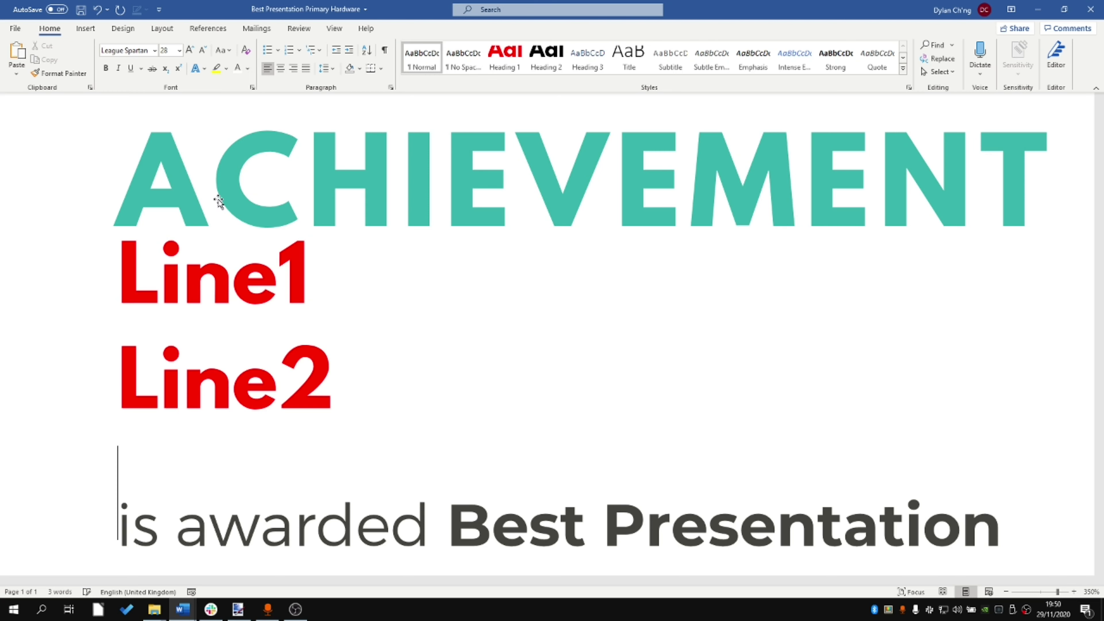
type("Line3")
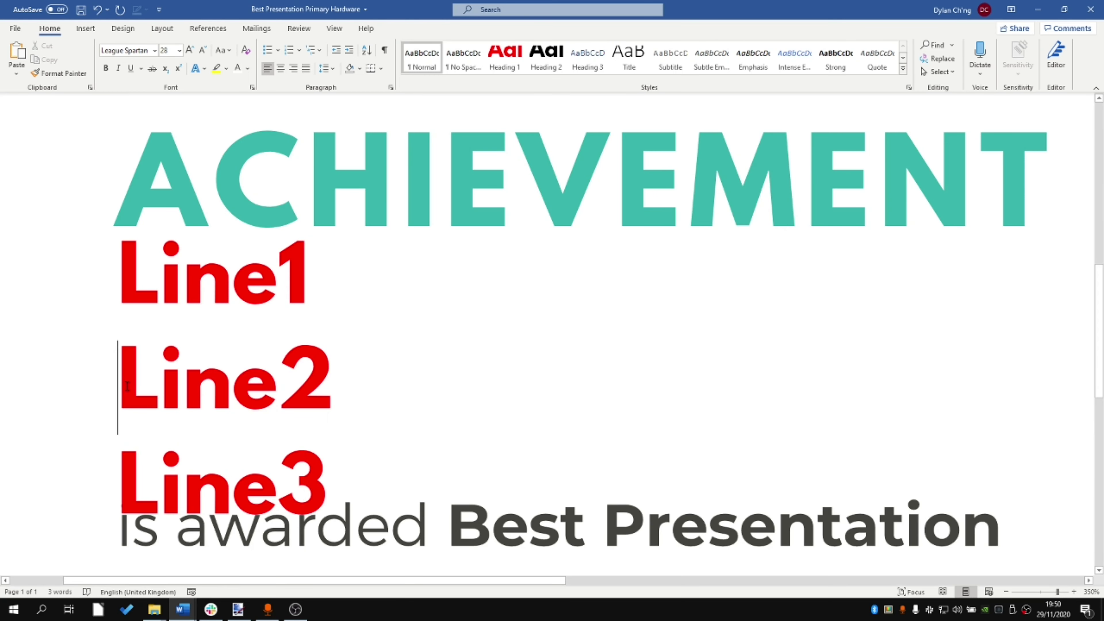
left_click_drag(127, 386, 330, 402)
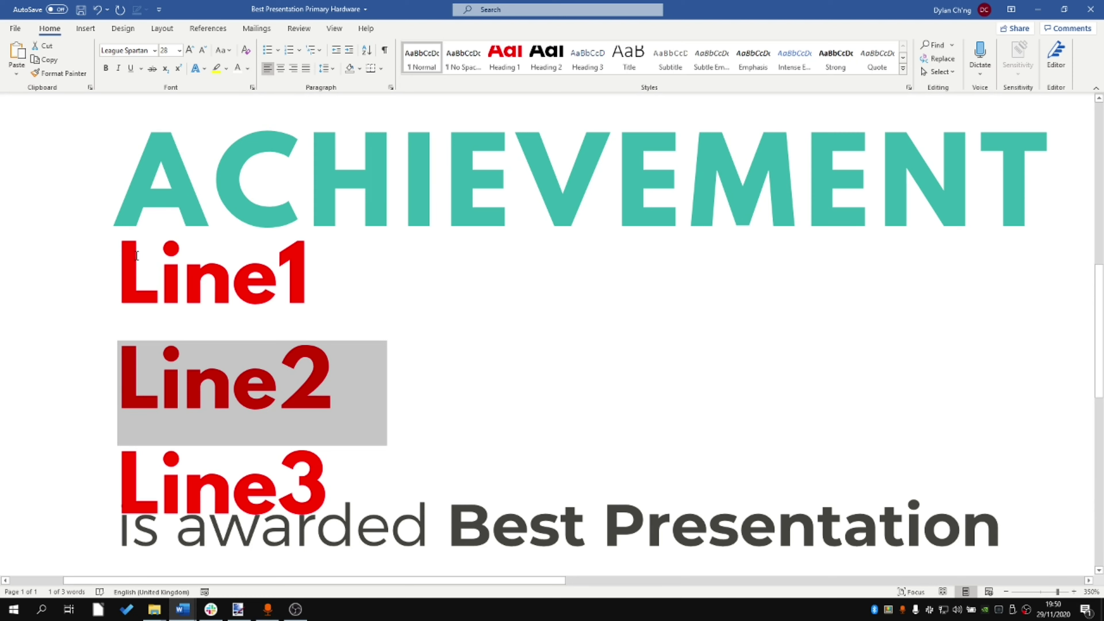
Step: Reduce the ACHIEVEMENT heading font size from 28 to 24
left_click(133, 195)
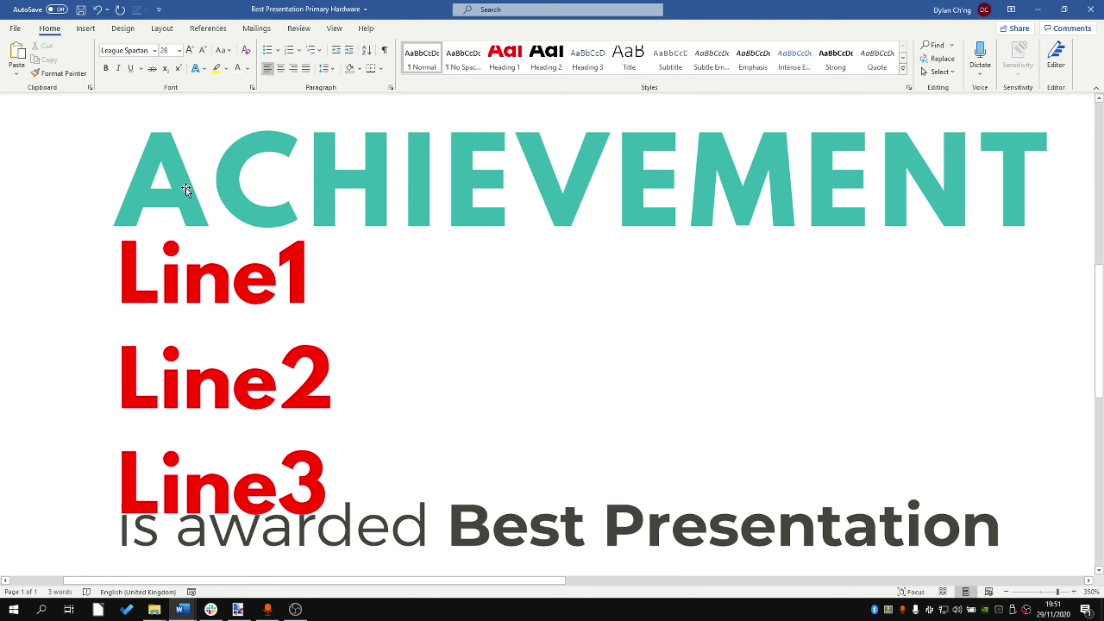
left_click(205, 51)
left_click(205, 50)
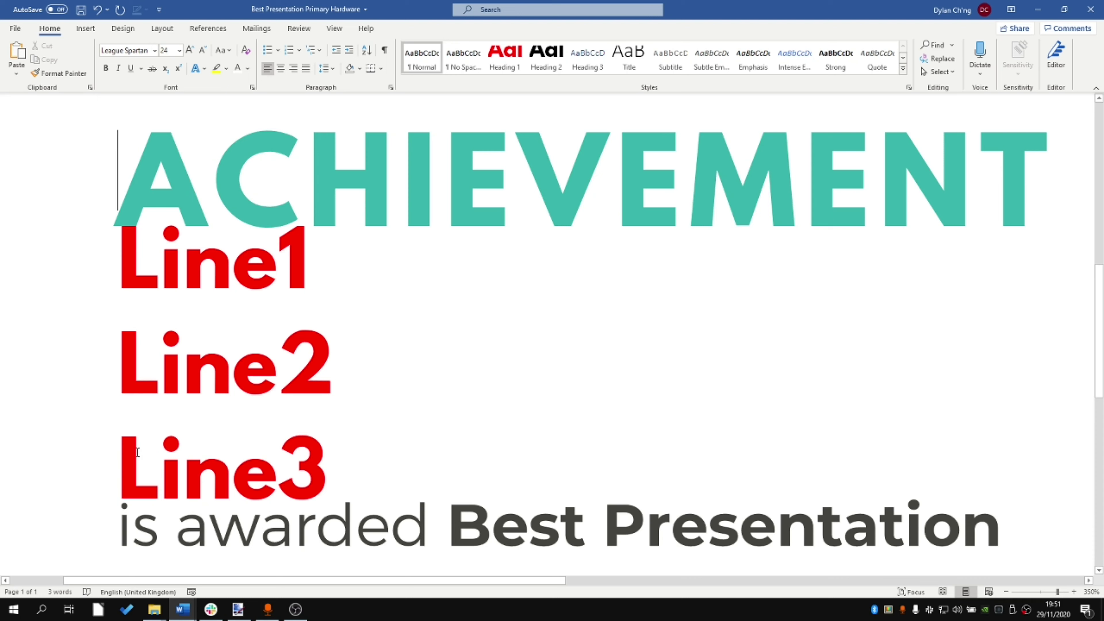
Step: Select the Line1–Line3 placeholders and preview line spacing values on them
left_click_drag(122, 464, 381, 465)
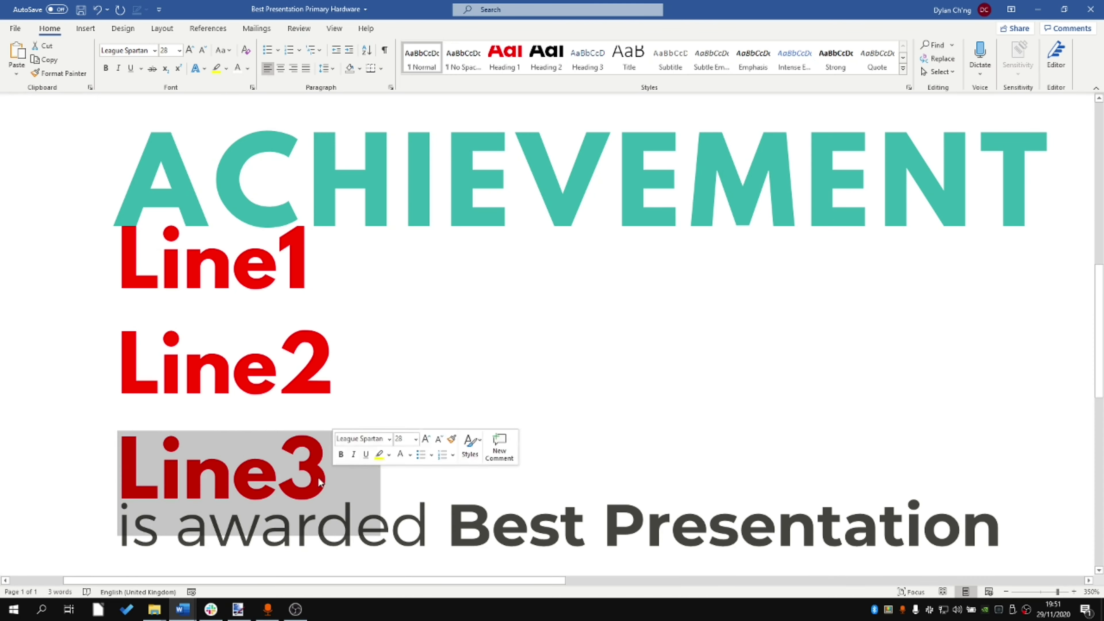
left_click(277, 465)
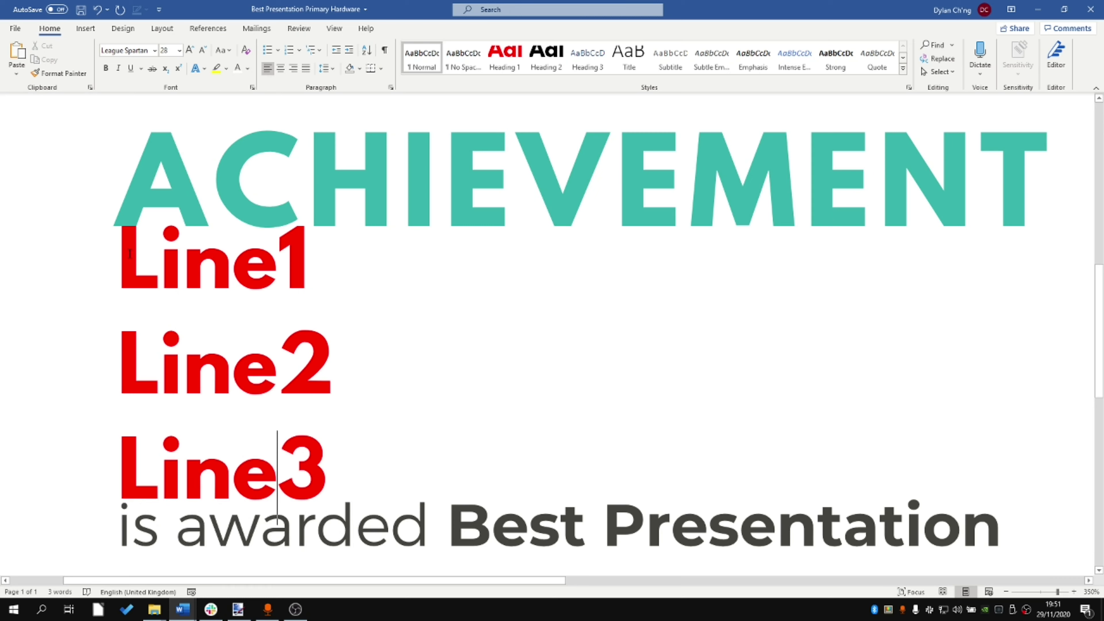
left_click_drag(124, 257, 352, 439)
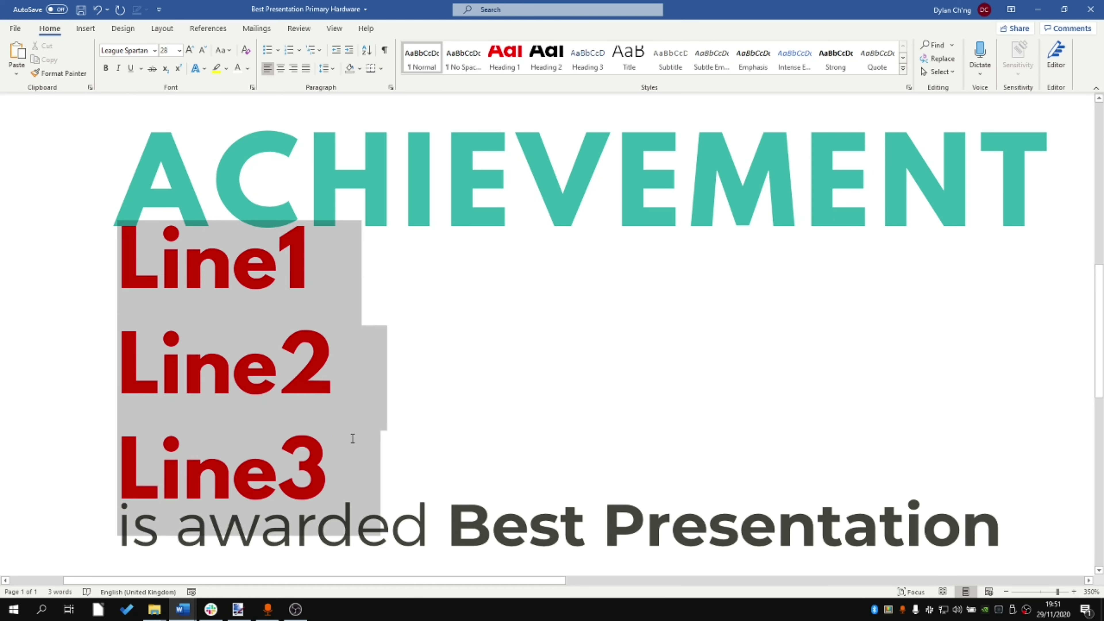
left_click(327, 72)
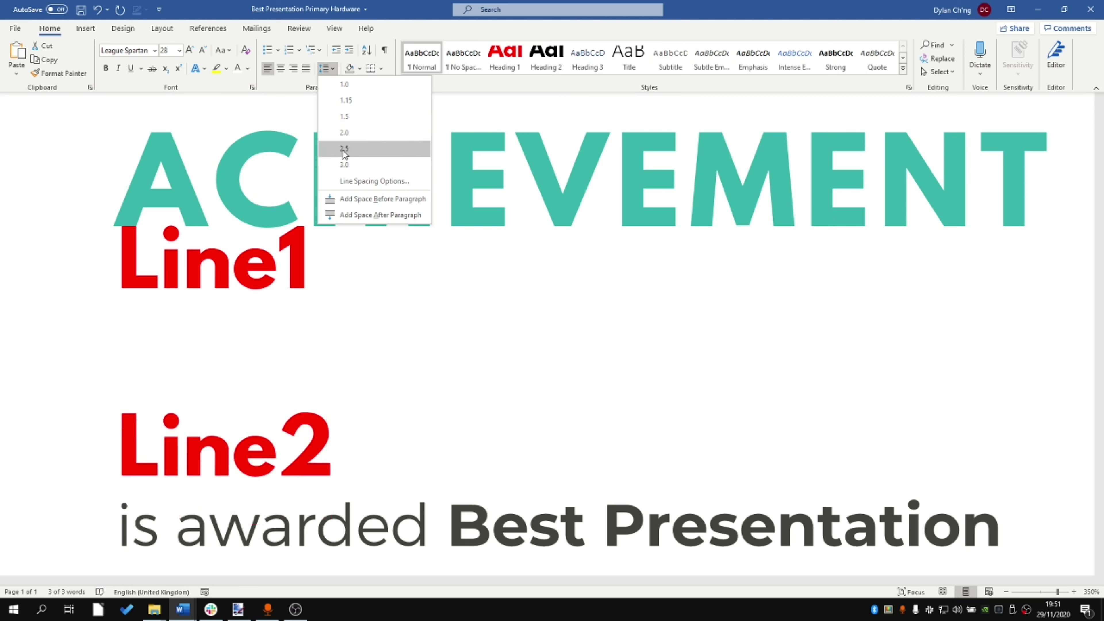
Step: Set the placeholder lines' multiple line spacing to 1.13 in the Paragraph dialog
left_click(346, 183)
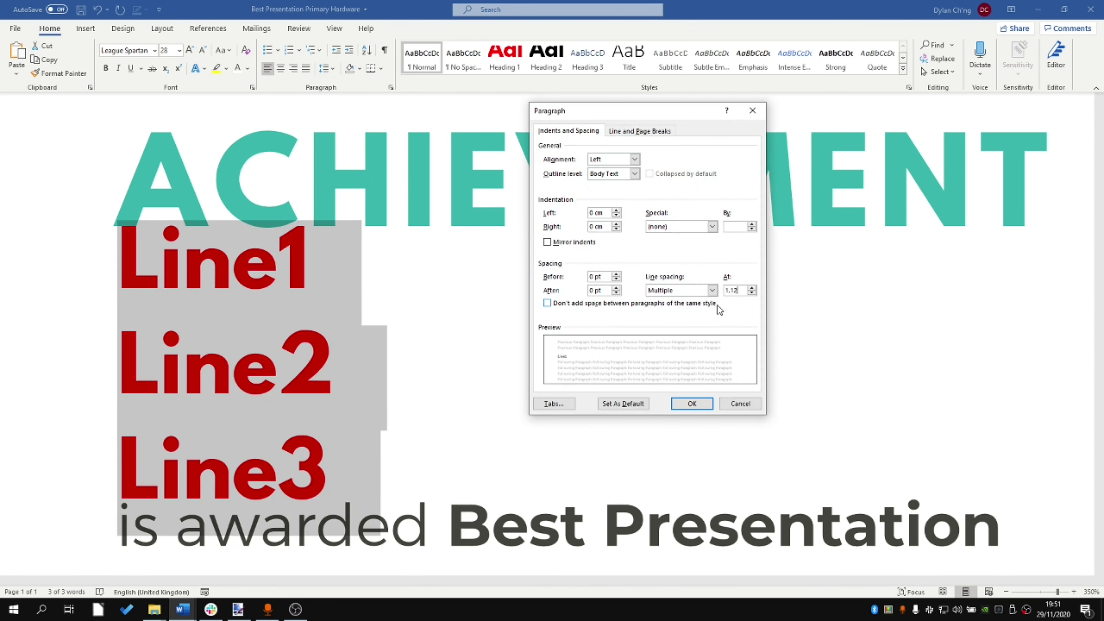
key("Return")
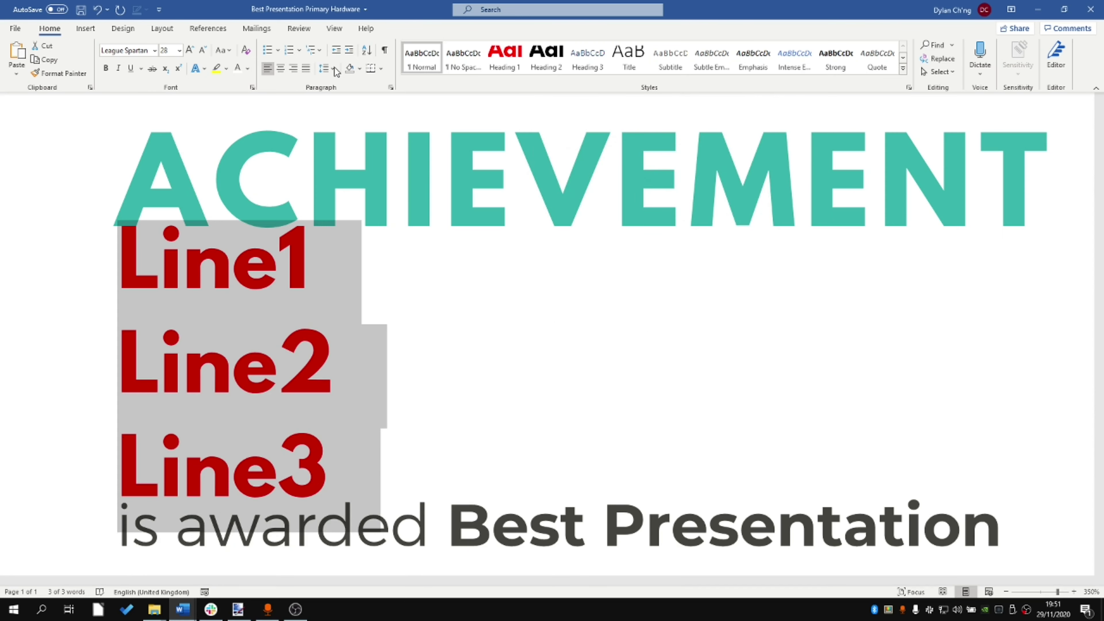
left_click(324, 68)
left_click(353, 182)
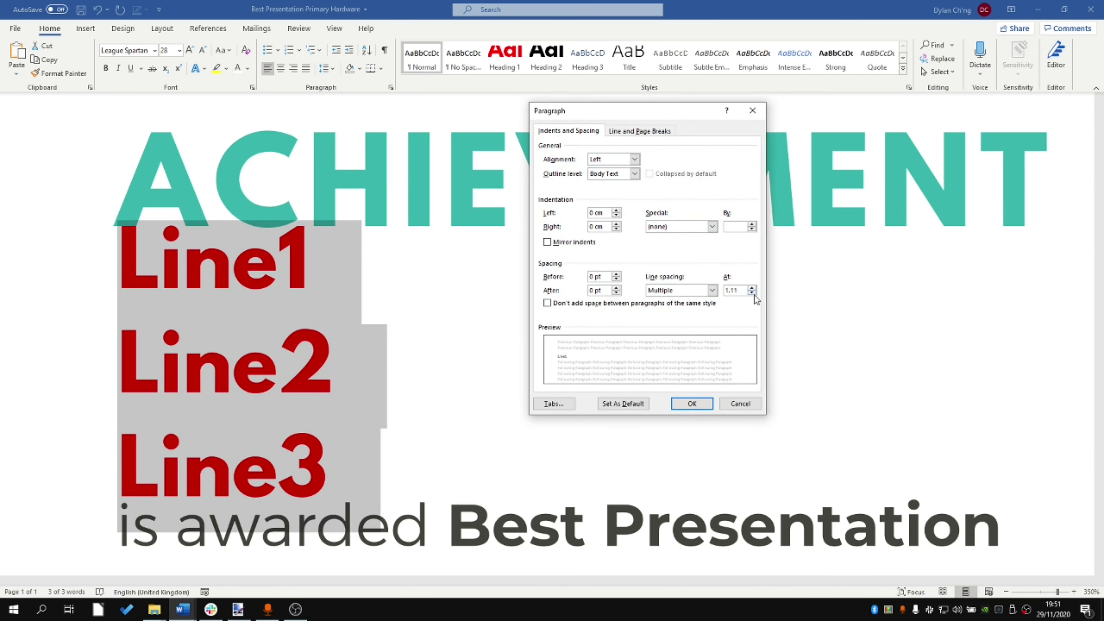
left_click(746, 293)
key("BackSpace")
type("3")
key("Return")
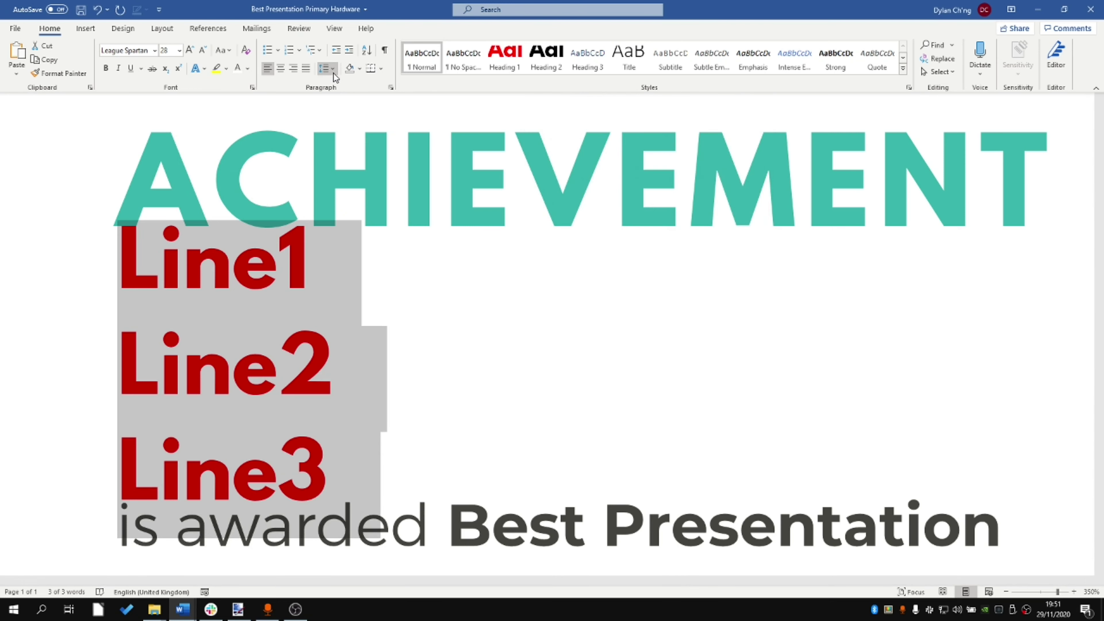
Step: Change the multiple line spacing to 1.15, then settle on 1.14
left_click(333, 69)
left_click(352, 180)
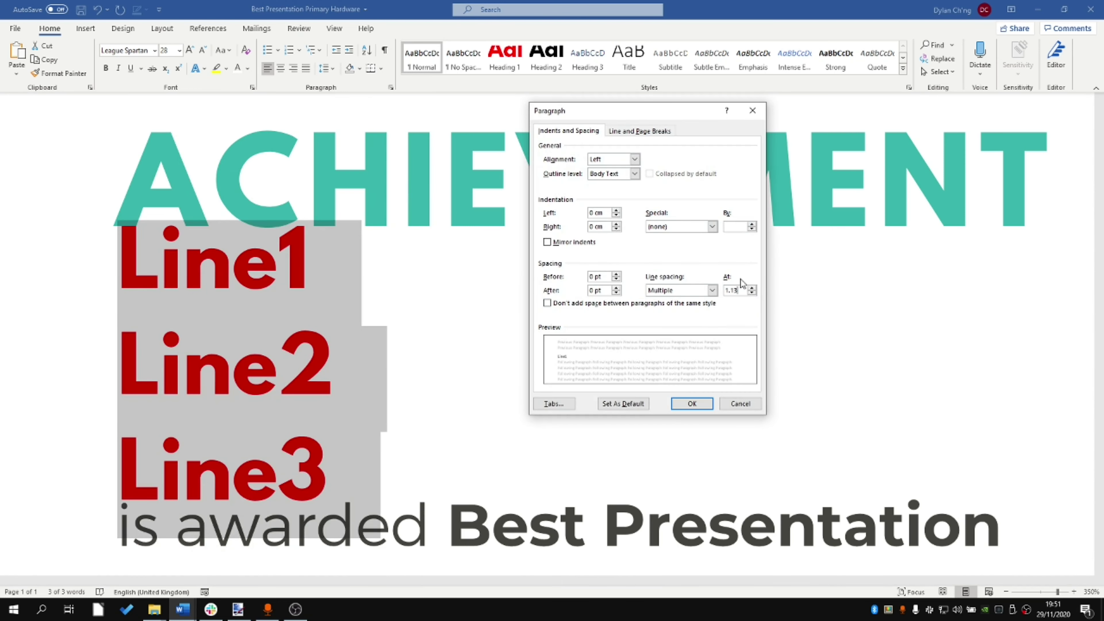
key("Return")
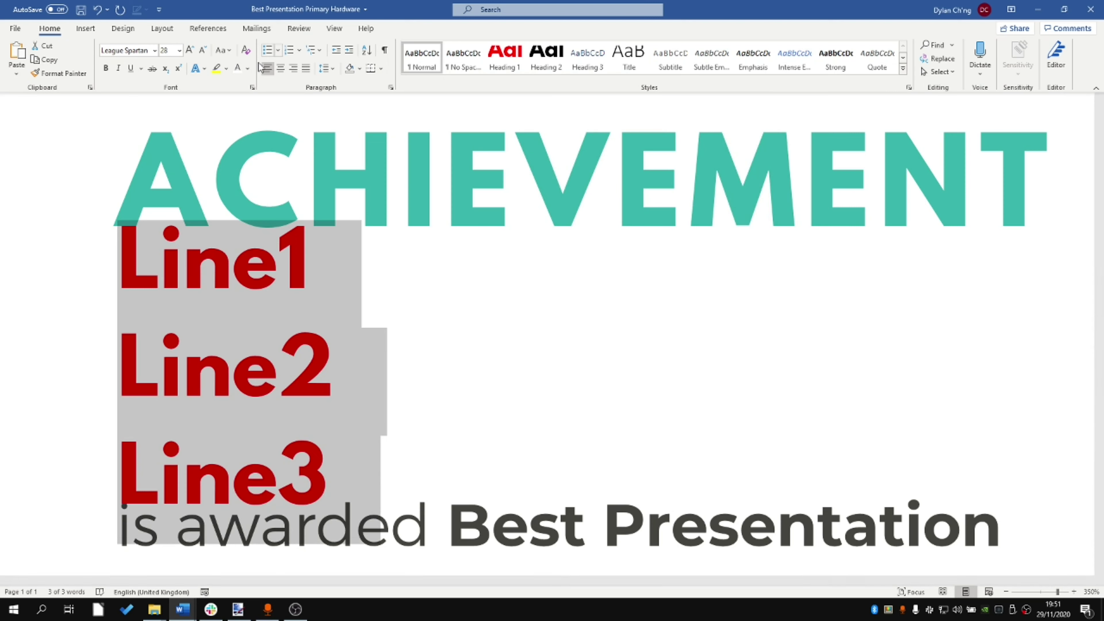
left_click(332, 70)
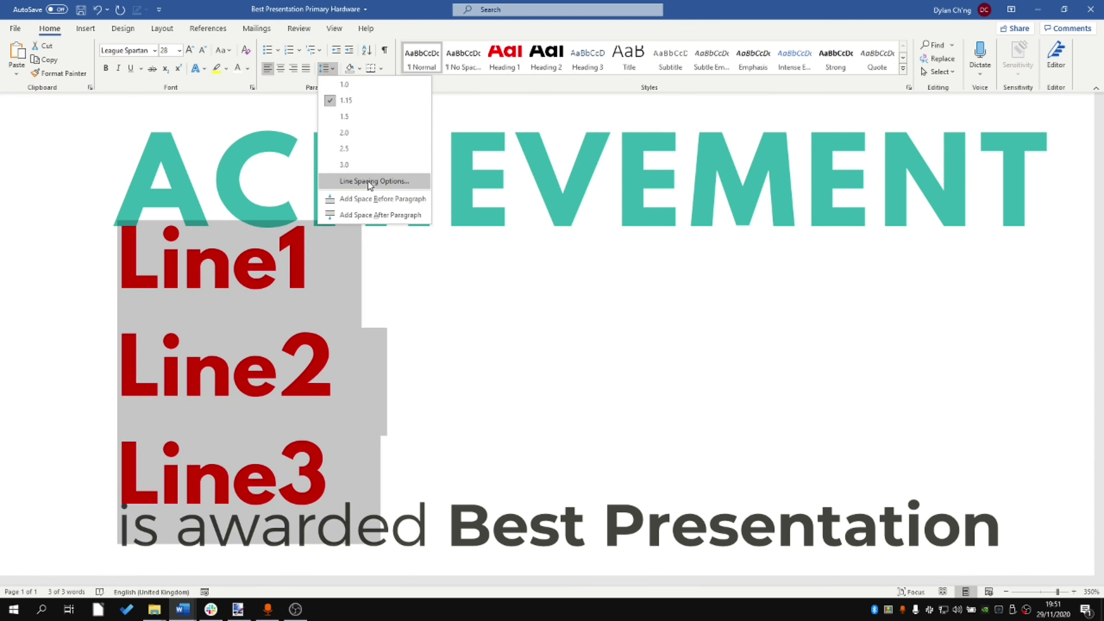
left_click(353, 178)
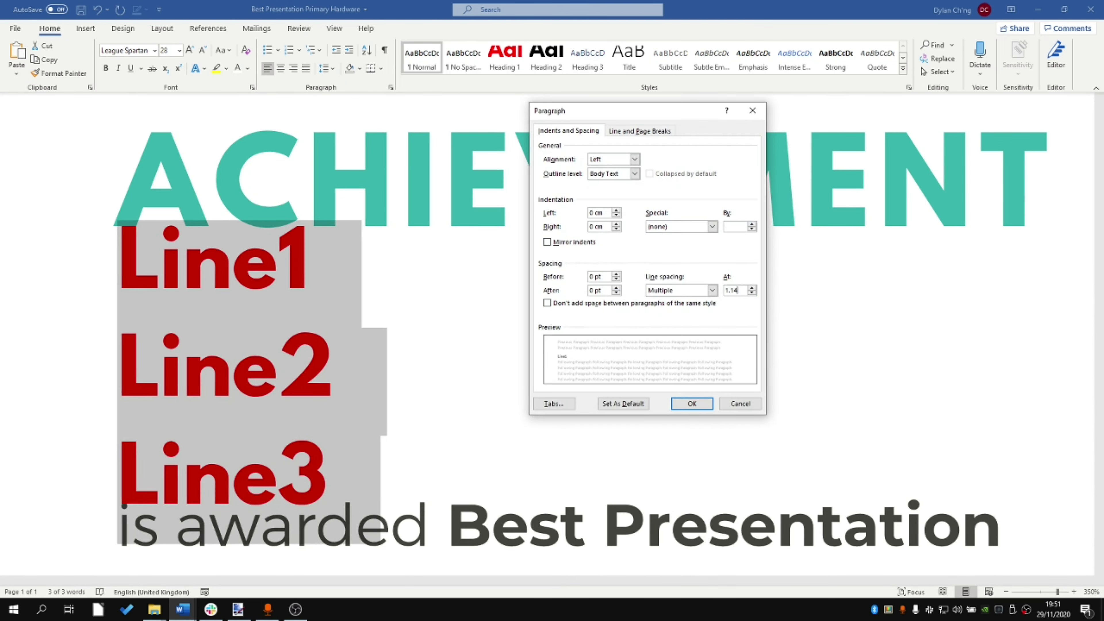
key("Return")
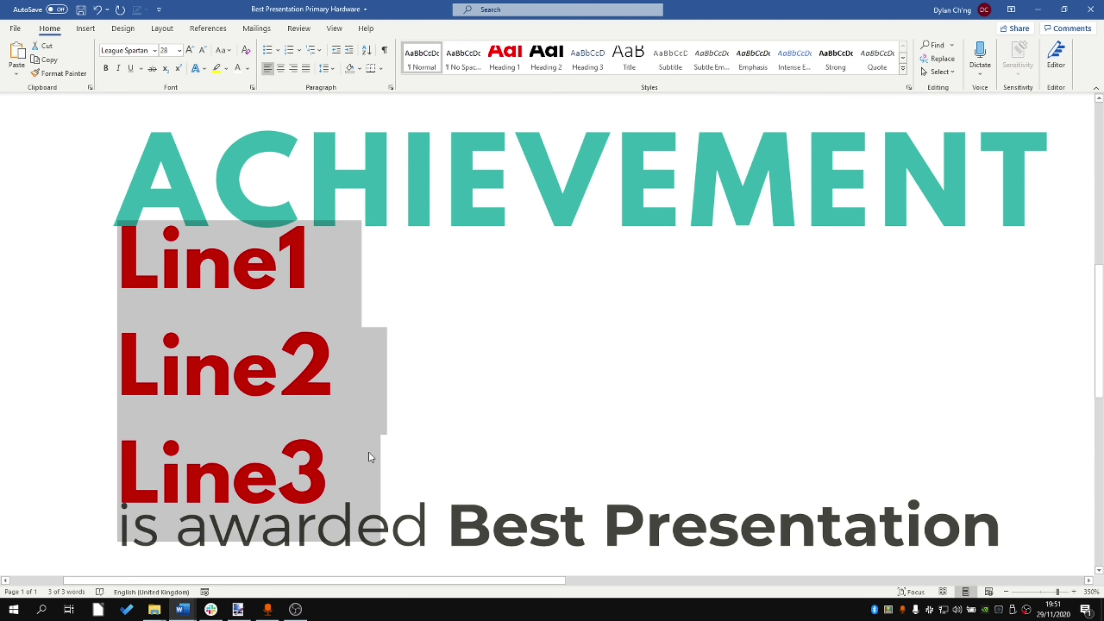
left_click(370, 452)
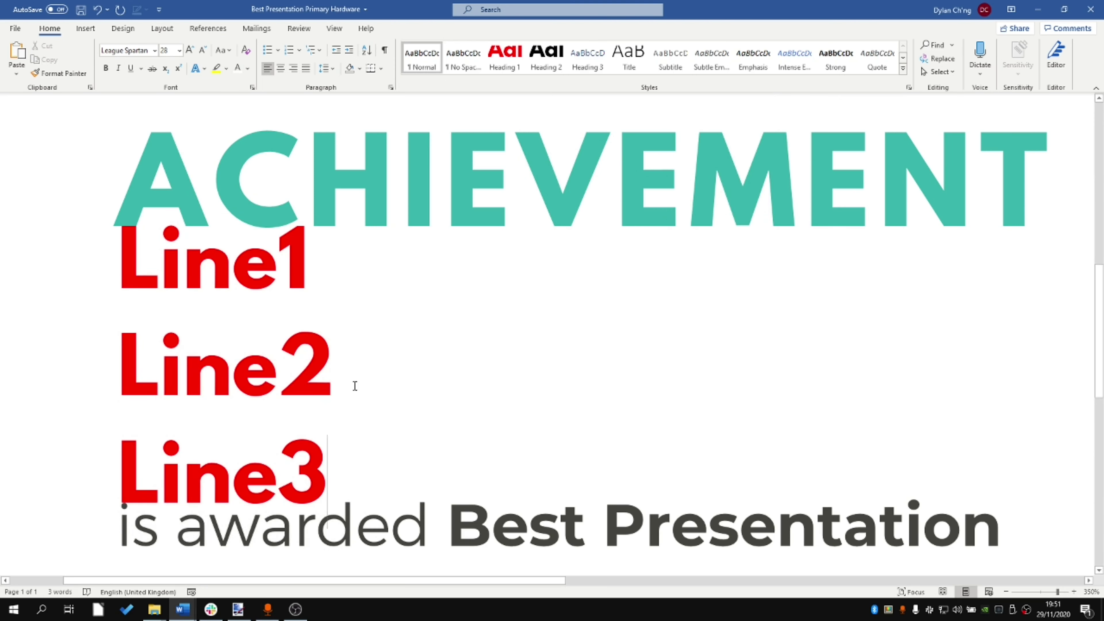
Step: Make the Line1 and Line3 text white, leaving only red Line2 visible
left_click_drag(355, 386, 126, 388)
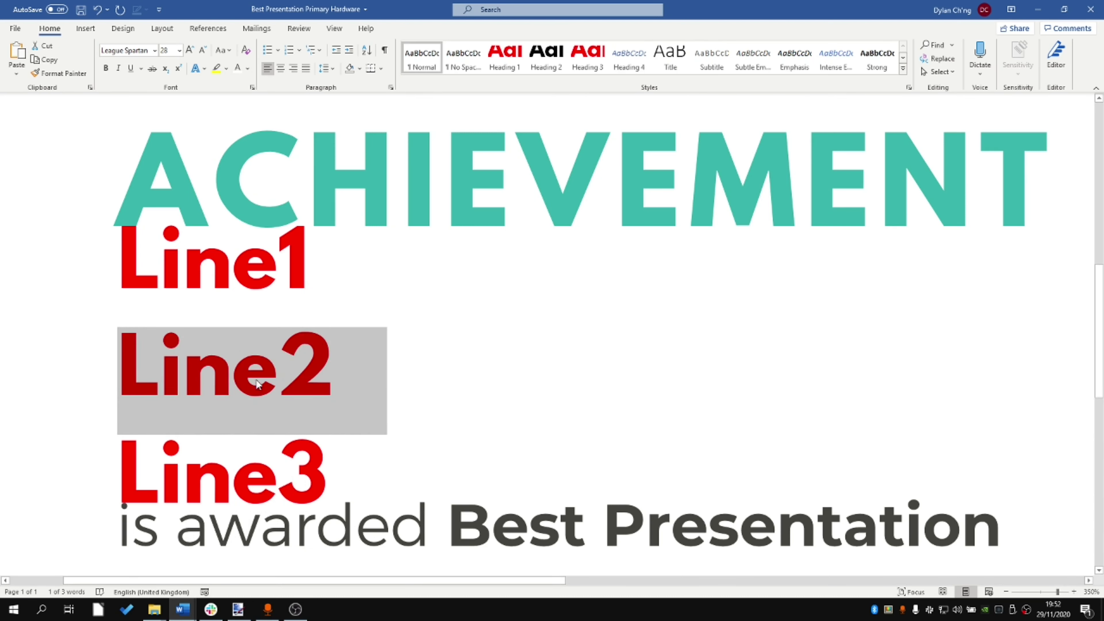
left_click(399, 368)
left_click_drag(321, 272, 113, 267)
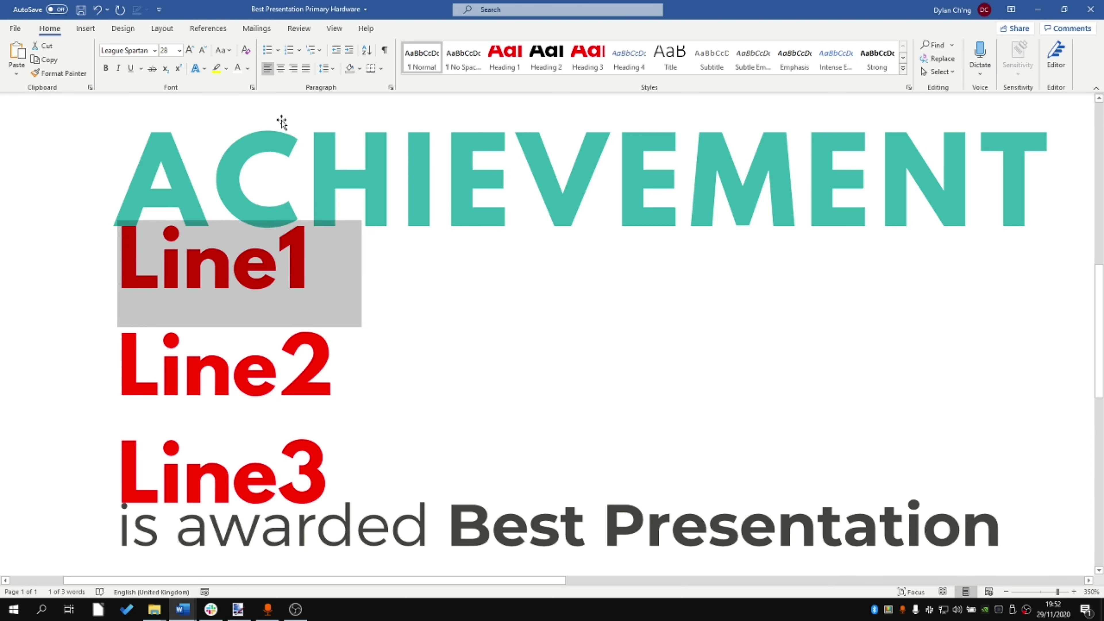
left_click(237, 71)
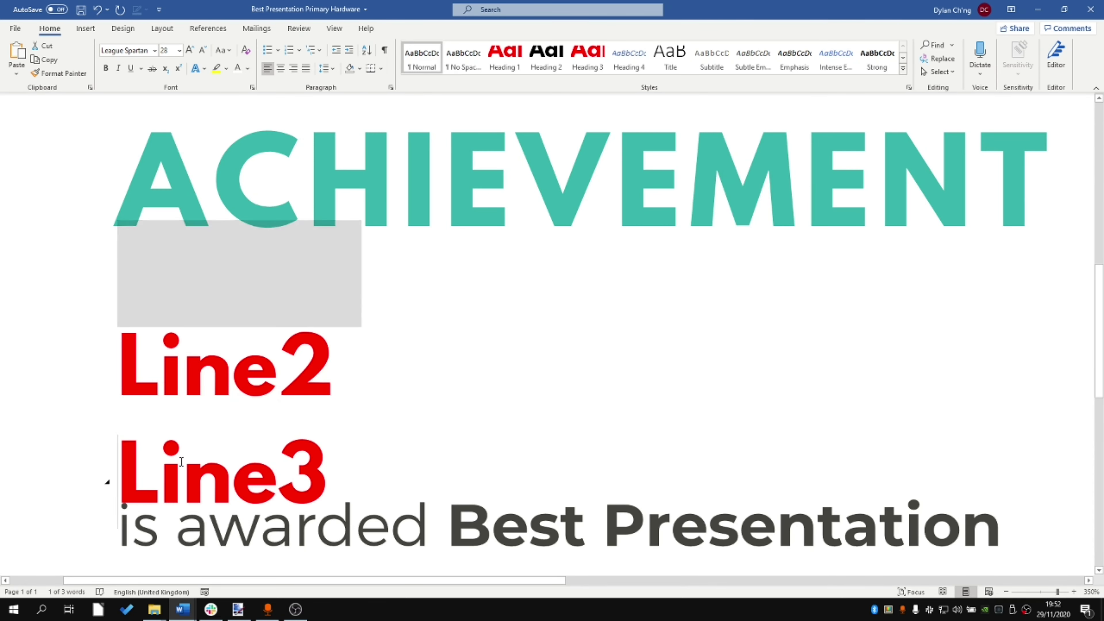
left_click(111, 480)
left_click(237, 68)
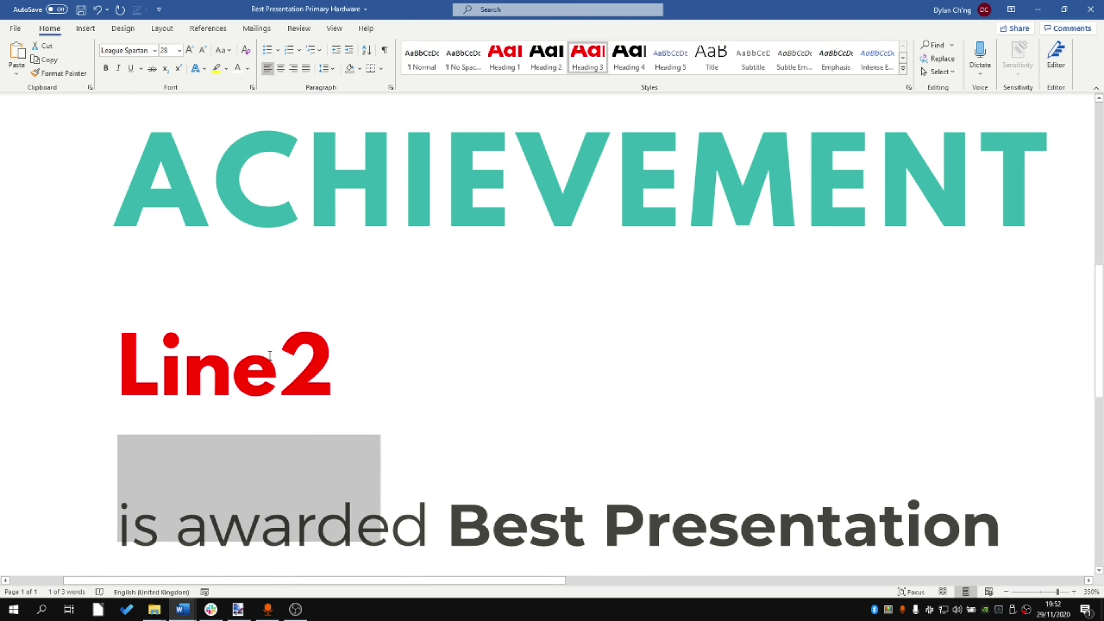
left_click(536, 377)
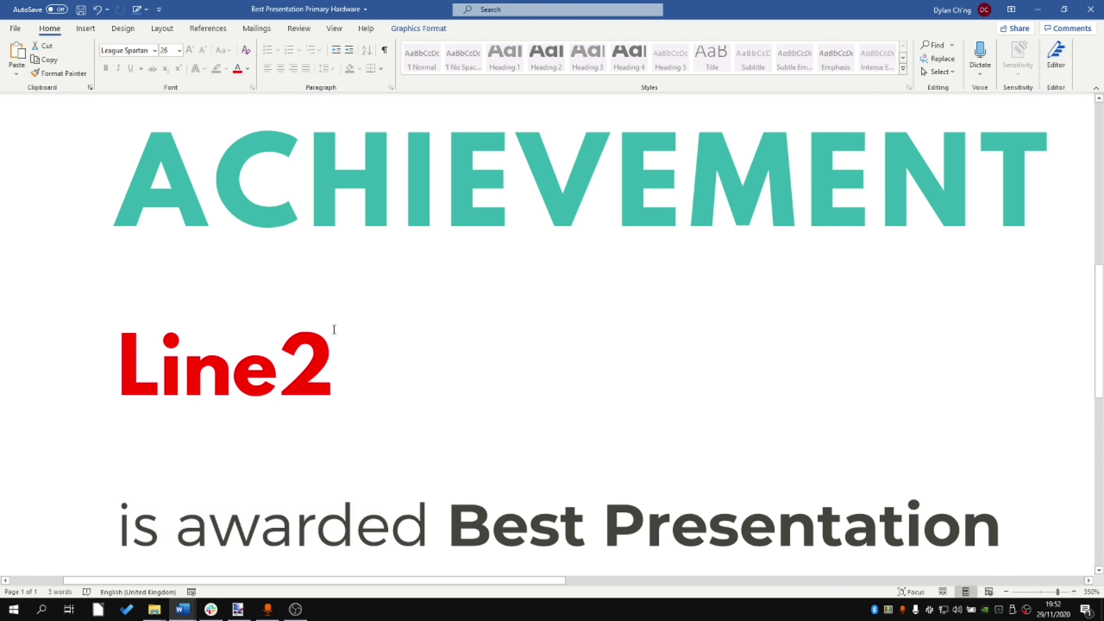
Step: Snip the heading, Line2 and award text area and paste it into paint.net
key("super+shift+s")
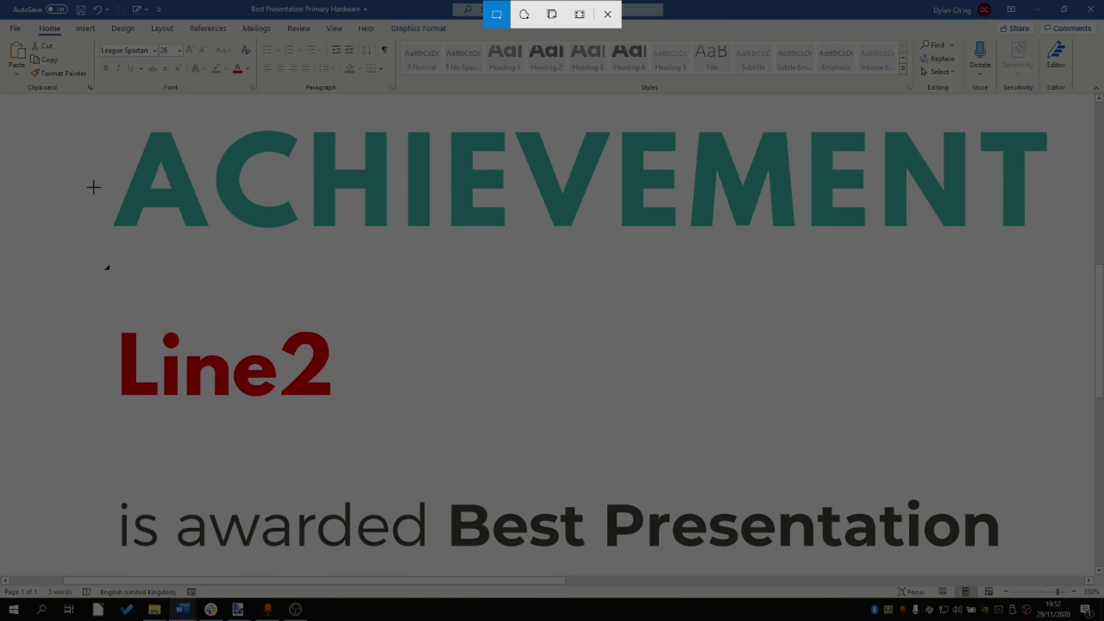
mouse_move(93, 187)
left_mouse_down()
mouse_move(267, 505)
mouse_move(273, 536)
left_mouse_up()
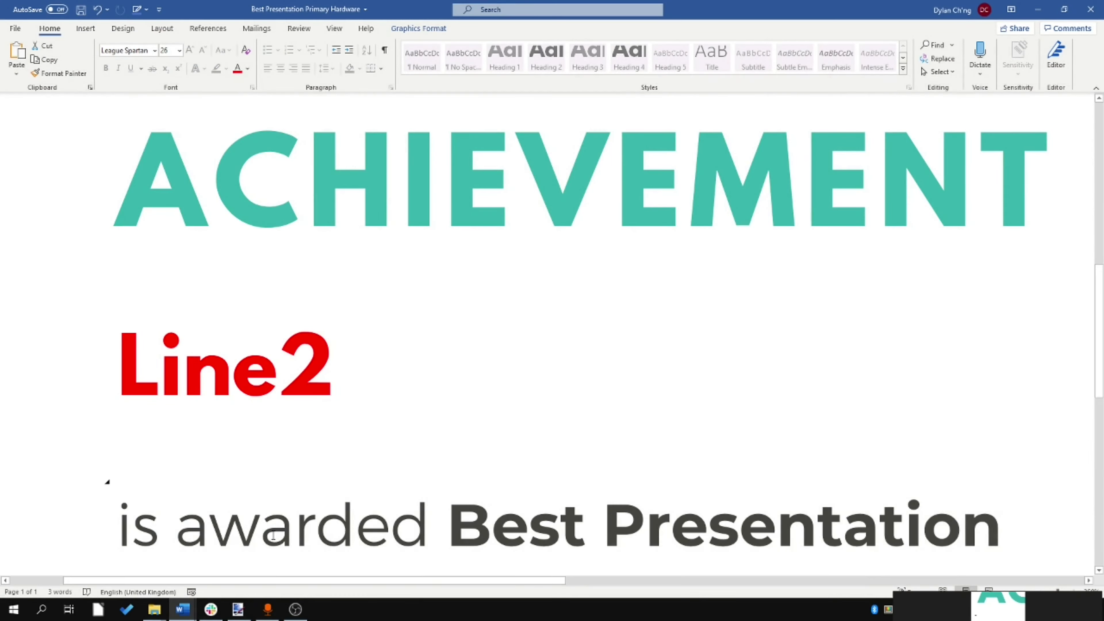
left_click(238, 609)
key("ctrl+v")
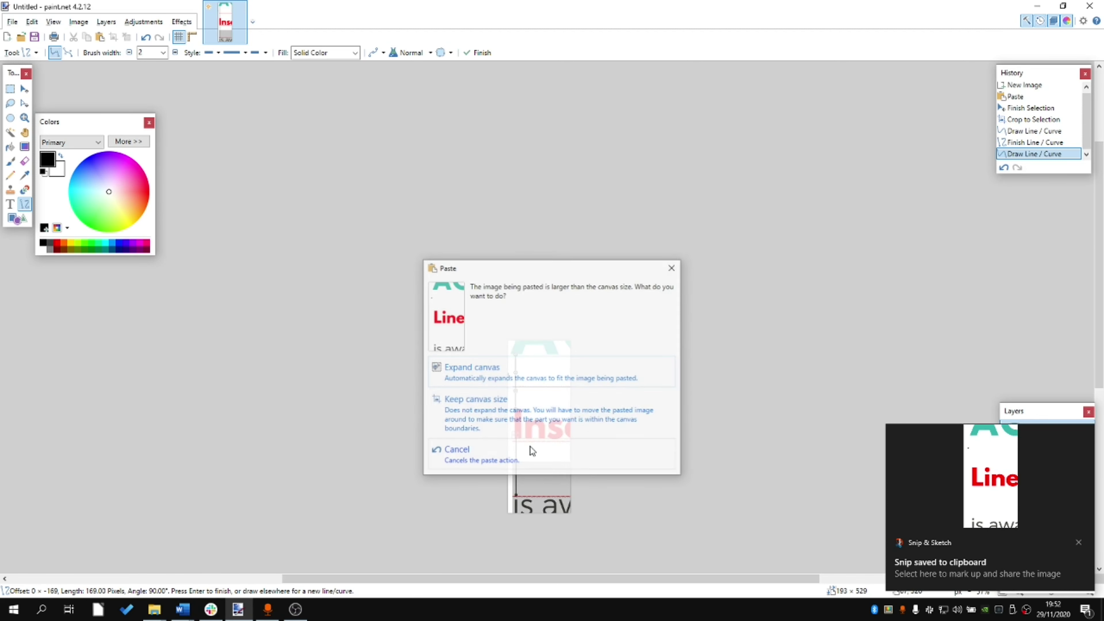
Step: Expand the canvas to fit the pasted snip and select the Line/Curve tool
key("Return")
scroll(621, 522, "up", 3)
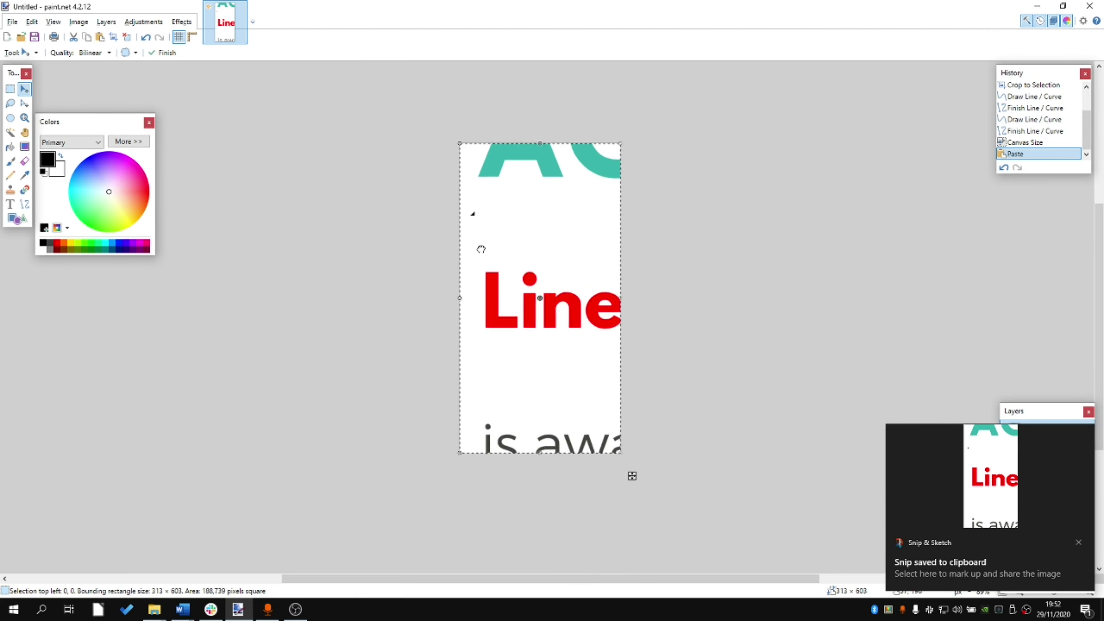
scroll(481, 249, "up", 2)
scroll(481, 340, "up", 2)
scroll(481, 340, "down", 1)
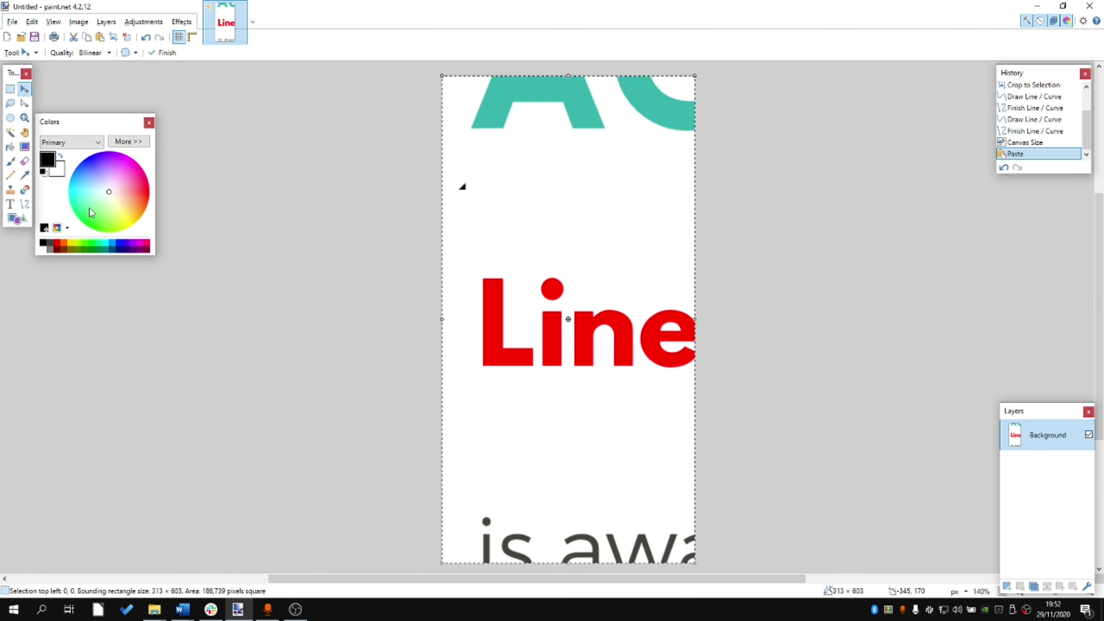
left_click(24, 204)
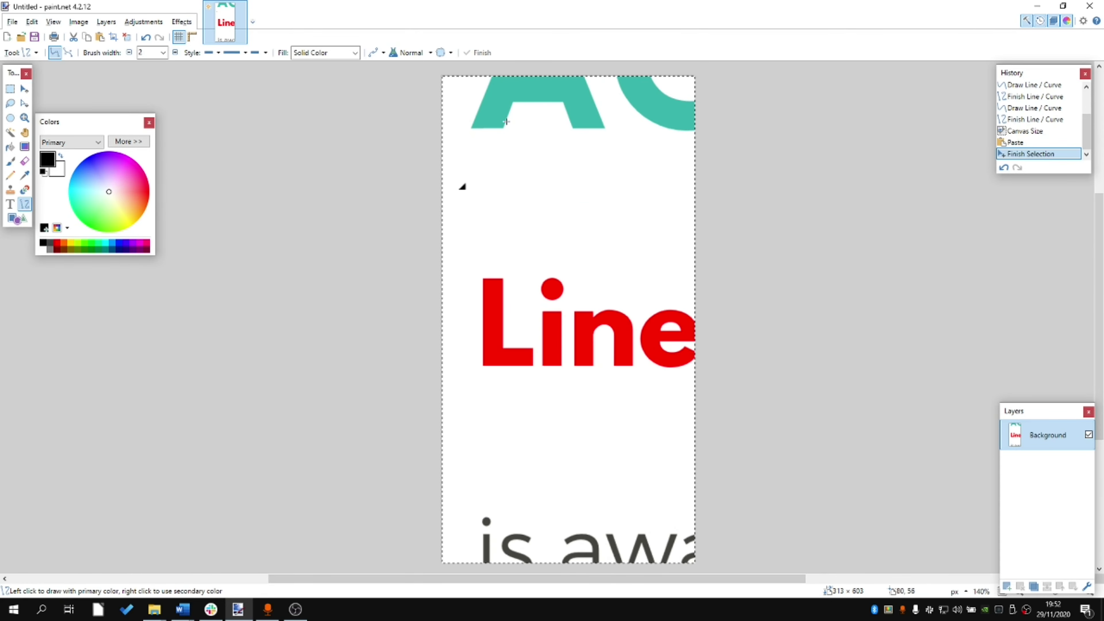
scroll(506, 121, "up", 10)
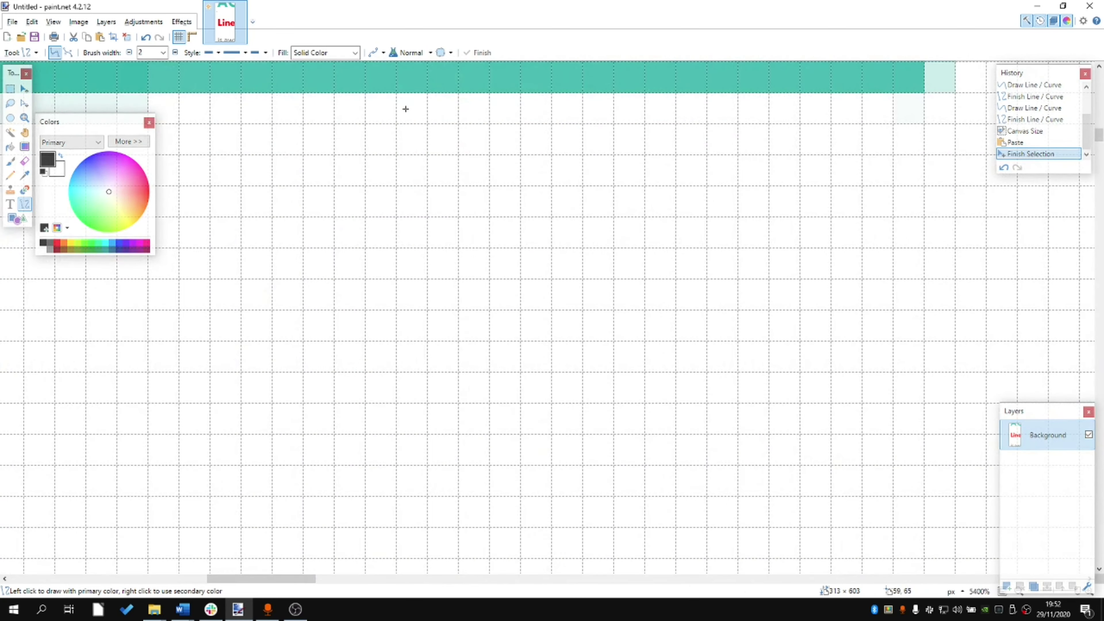
Step: Draw a vertical measuring line from the ACHIEVEMENT heading down to Line2
left_click_drag(408, 105, 411, 430)
scroll(412, 303, "down", 5)
scroll(413, 308, "down", 3)
scroll(413, 309, "down", 4)
scroll(413, 348, "up", 1)
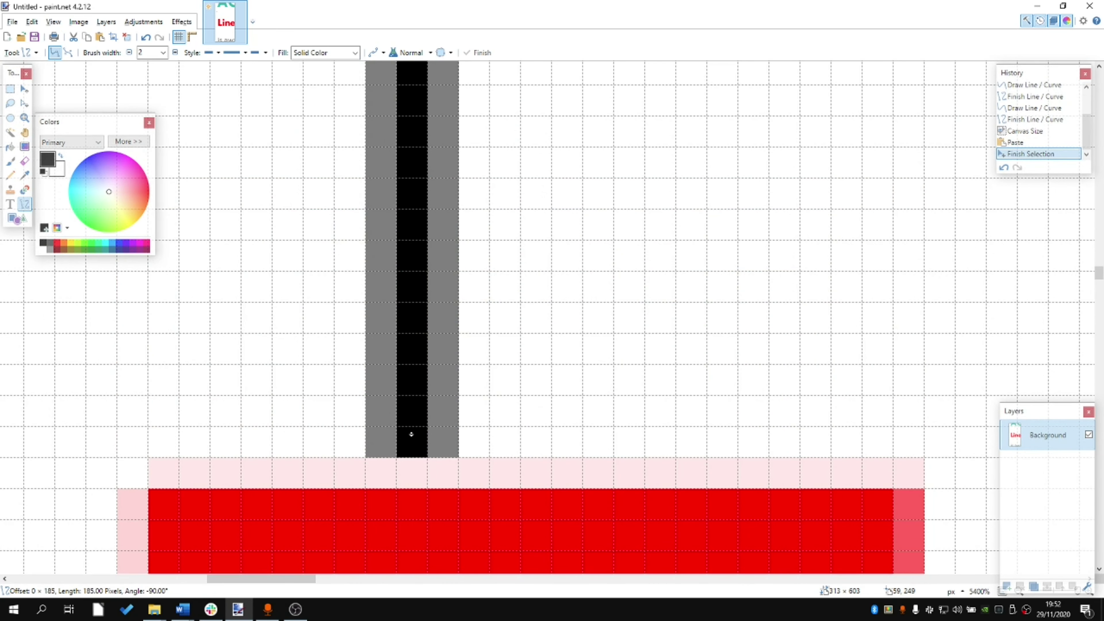
mouse_move(411, 434)
left_mouse_down()
mouse_move(417, 406)
mouse_move(417, 430)
left_mouse_up()
scroll(413, 433, "down", 5)
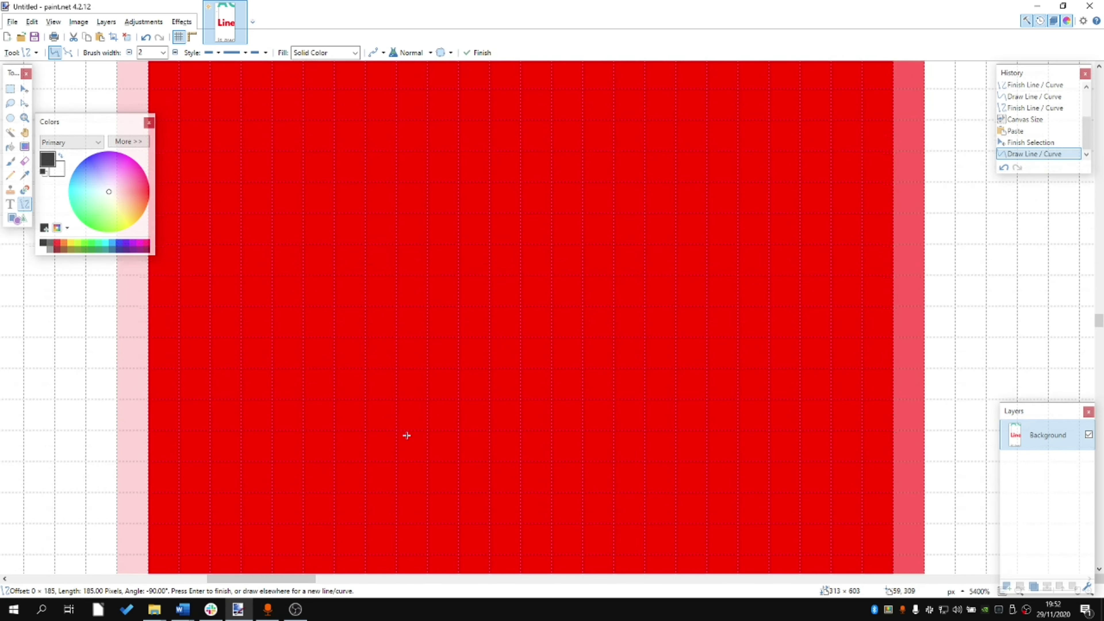
scroll(406, 435, "down", 5)
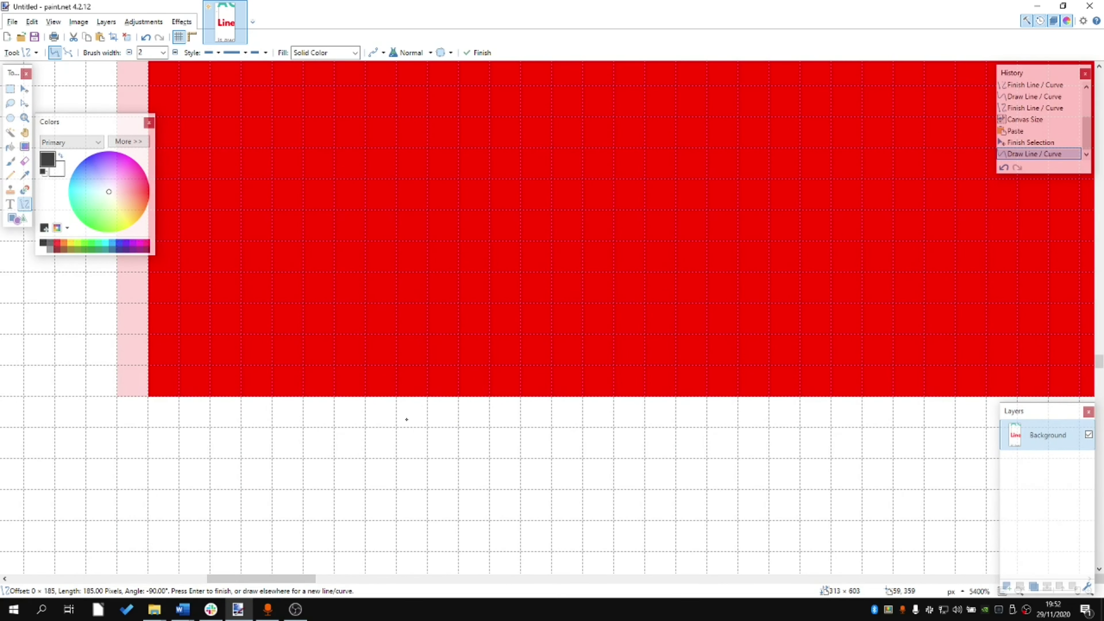
Step: Draw a second vertical line from Line2 to the award text and commit it
mouse_move(407, 419)
left_mouse_down()
mouse_move(419, 457)
mouse_move(424, 438)
mouse_move(410, 405)
mouse_move(405, 459)
left_mouse_up()
scroll(414, 419, "down", 5)
scroll(410, 405, "up", 2)
scroll(412, 459, "down", 15)
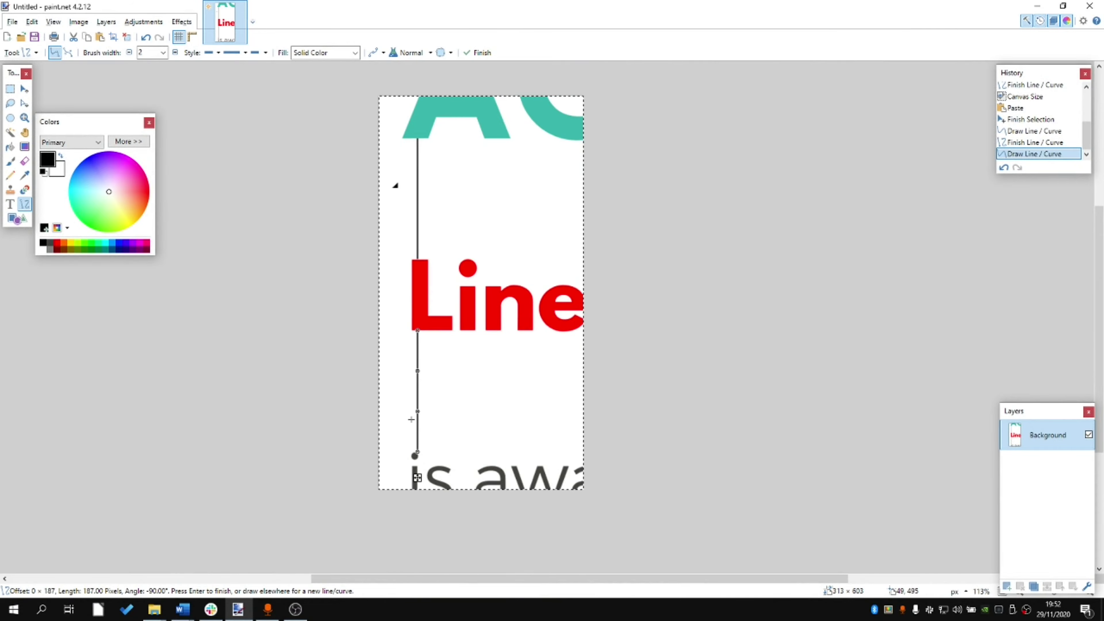
scroll(419, 244, "up", 16)
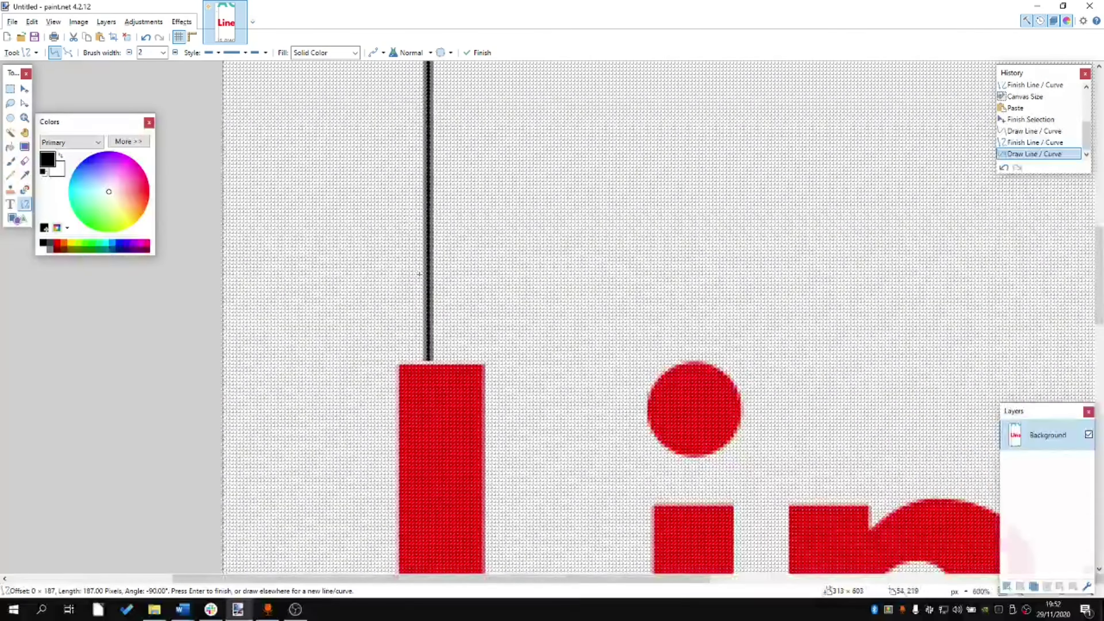
key("Return")
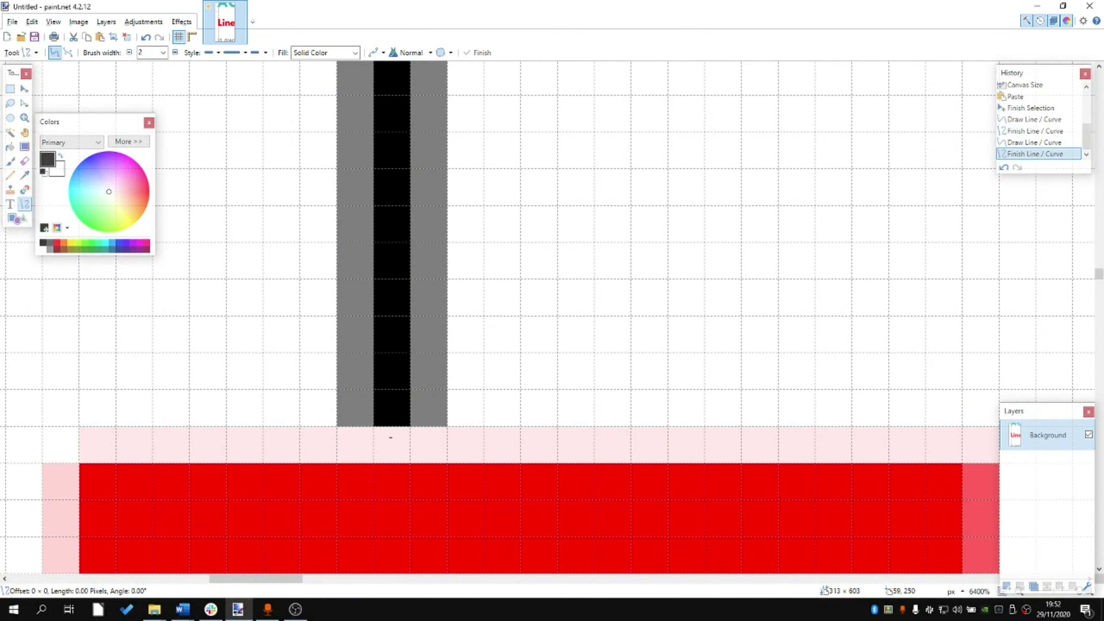
Step: Add another guide line across the Line2 area, then return to the Word certificate
left_click_drag(379, 444, 491, 444)
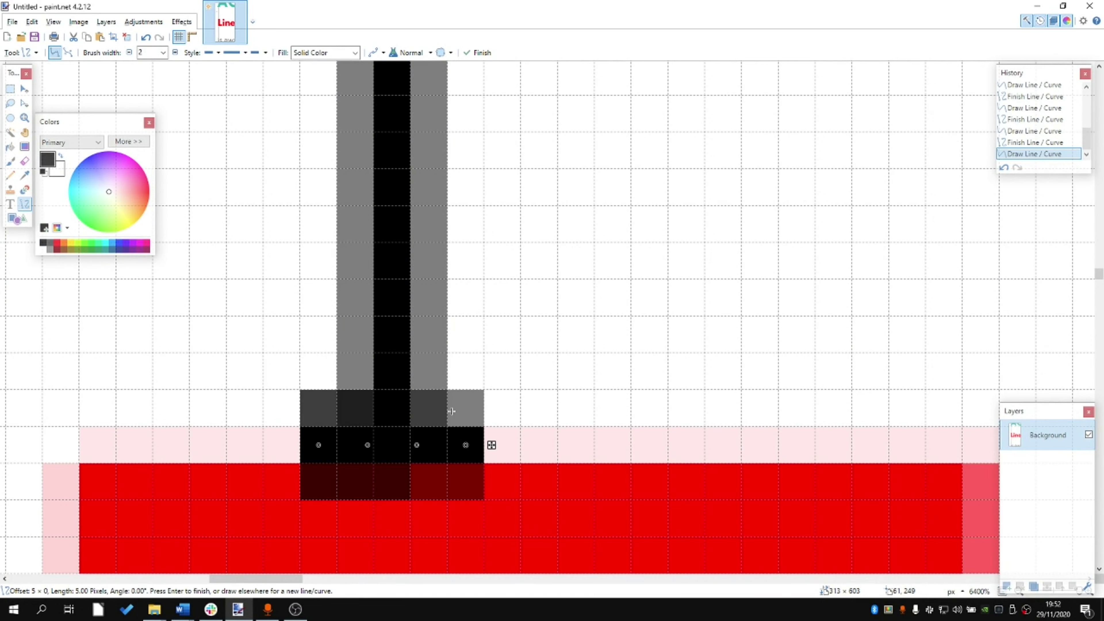
scroll(436, 375, "up", 5)
scroll(382, 382, "up", 10)
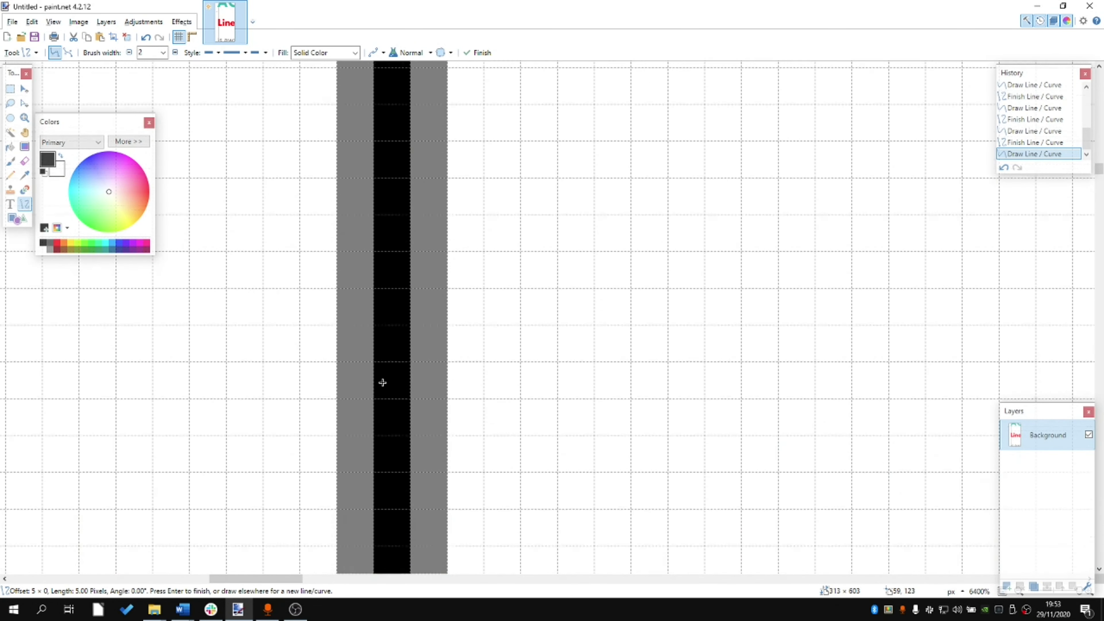
scroll(382, 382, "up", 3)
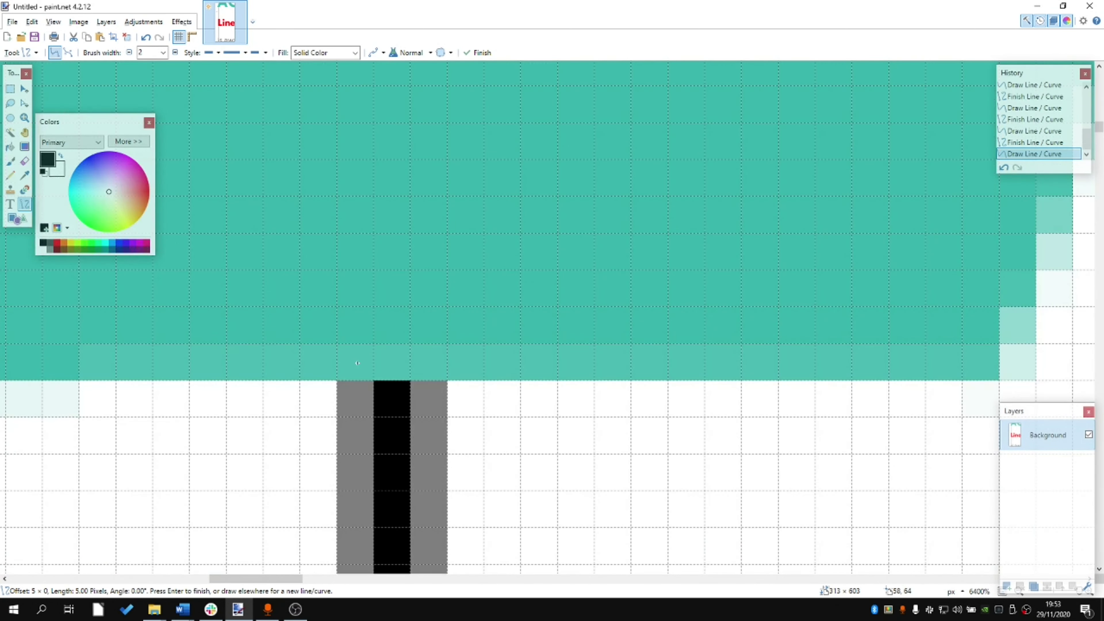
scroll(357, 363, "down", 10)
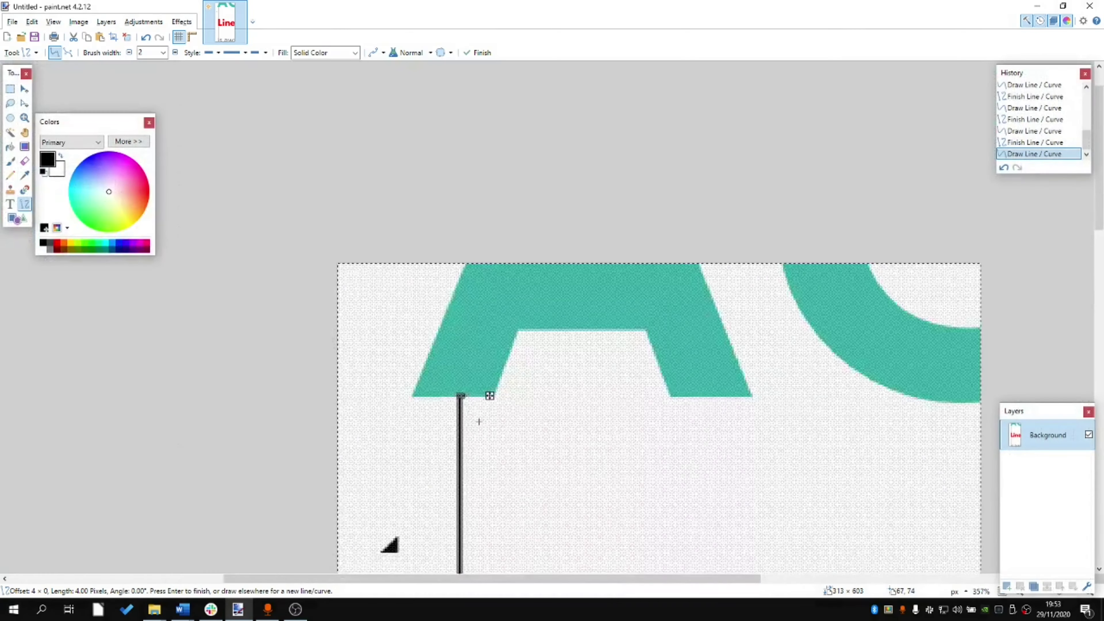
scroll(479, 421, "down", 5)
scroll(451, 441, "up", 1)
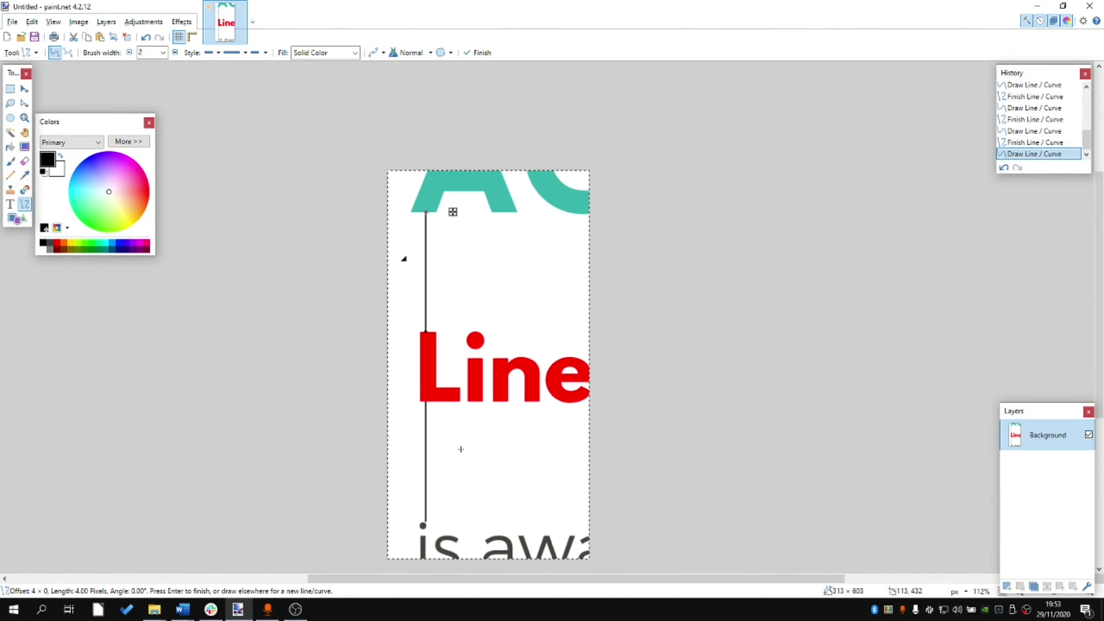
scroll(490, 422, "down", 1)
key("alt+Tab")
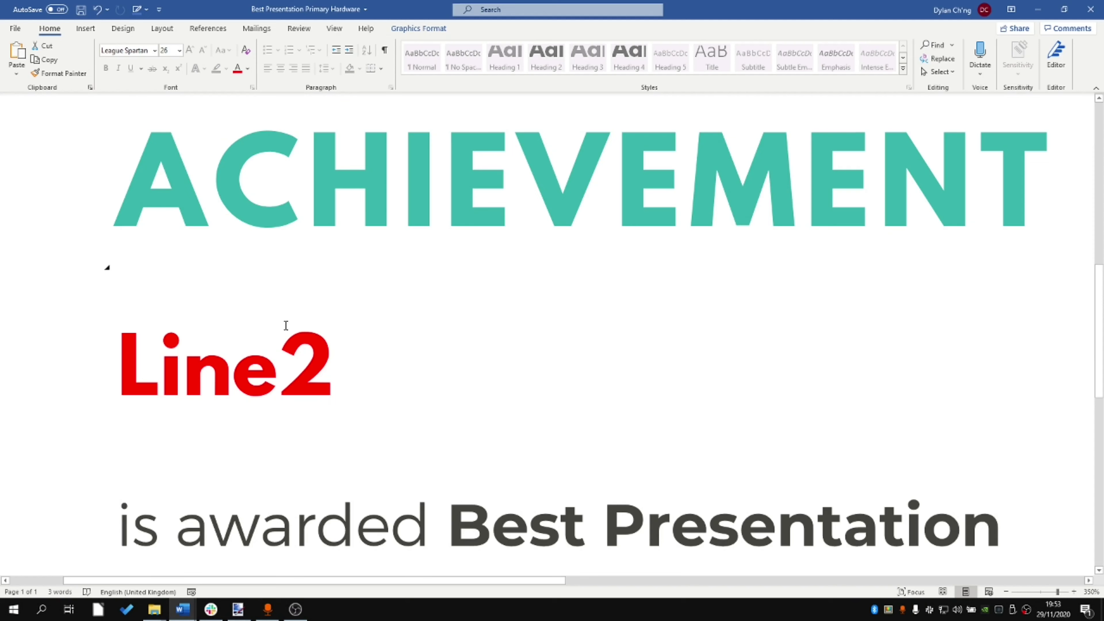